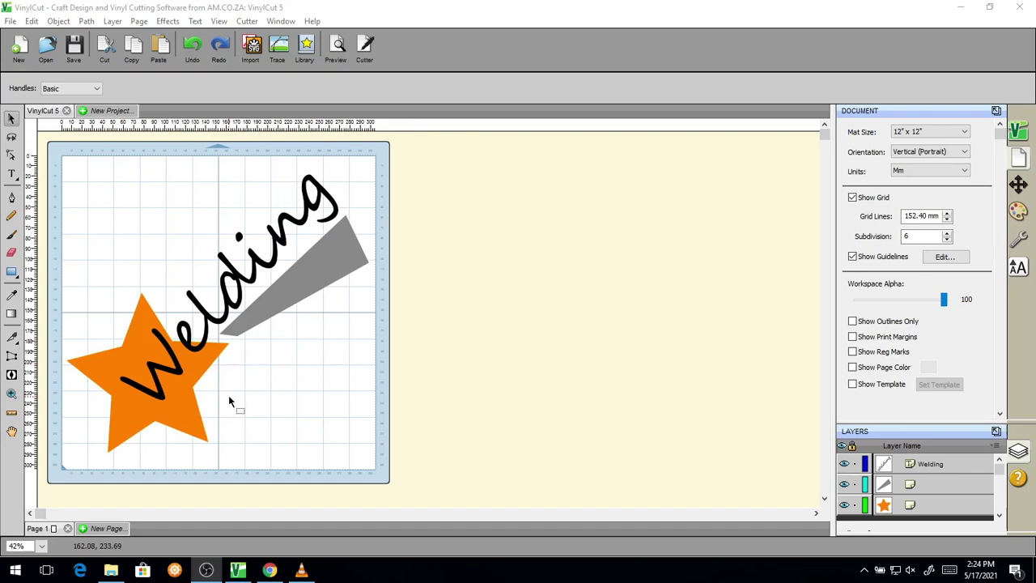
- Show the cut preview and magnify it to inspect the separate overlapping red outlines
click(336, 50)
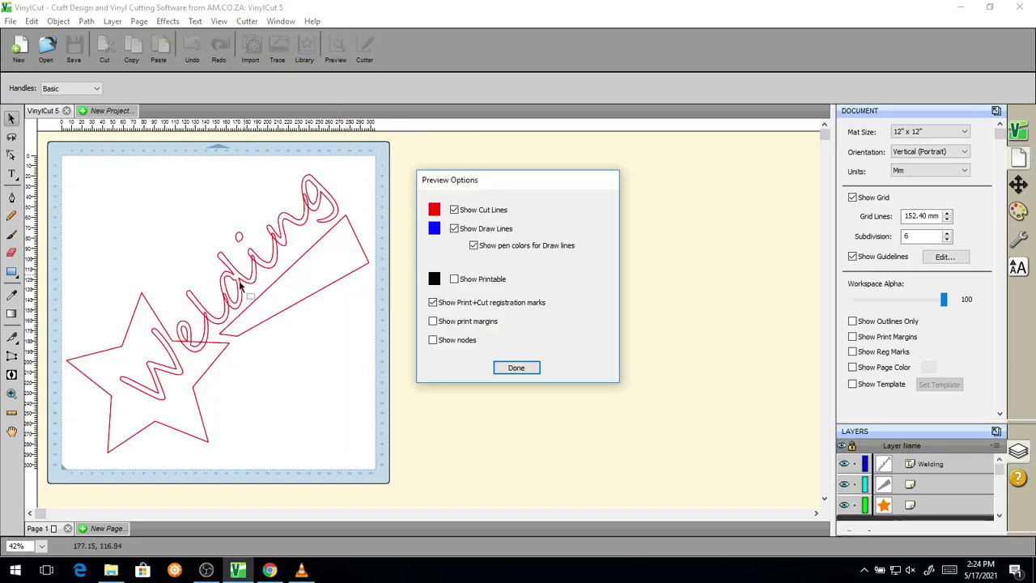
key(super+plus)
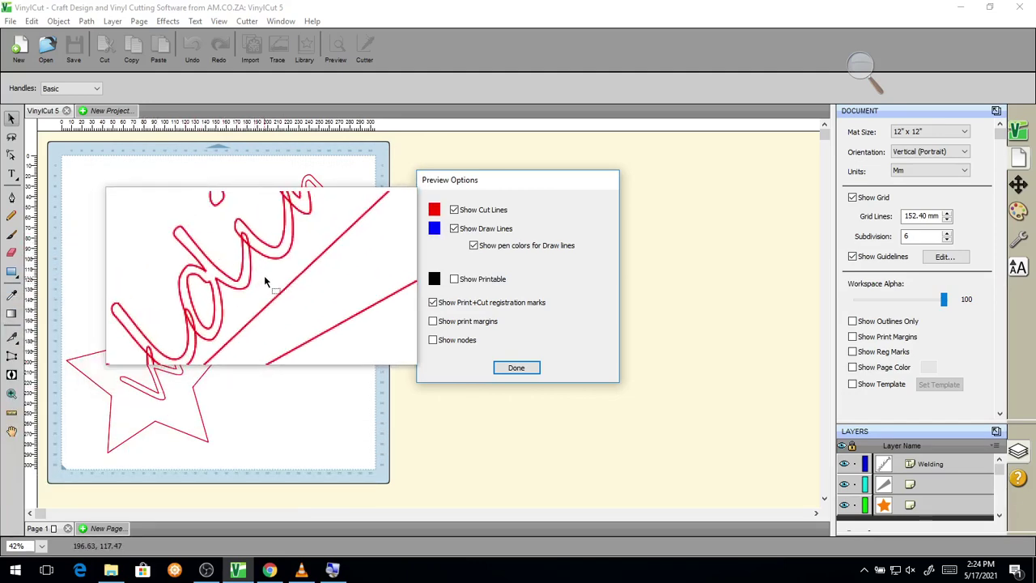
key(super+Escape)
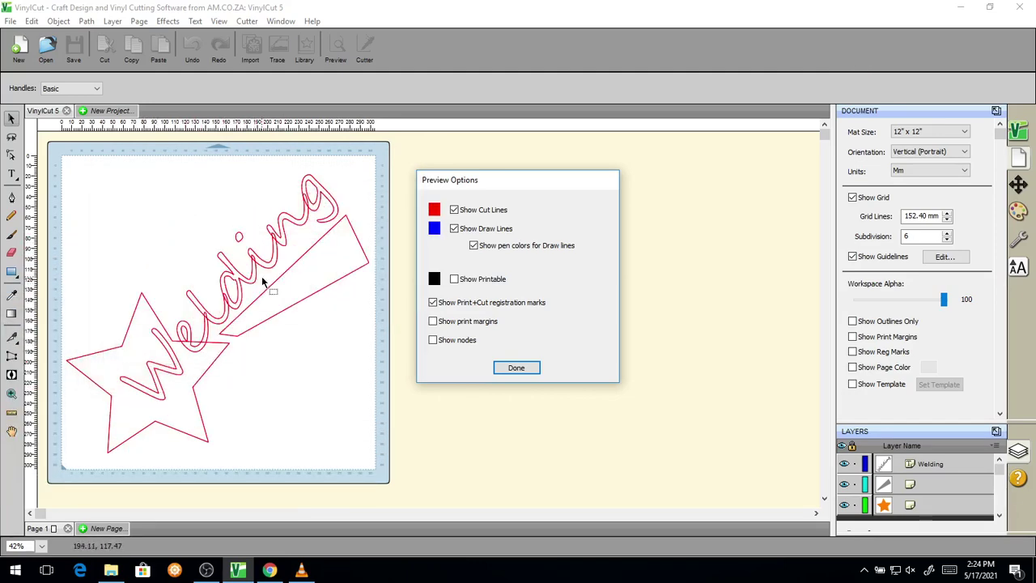
- Close the preview, select the Welding text and tick Weld in its Style settings
click(515, 368)
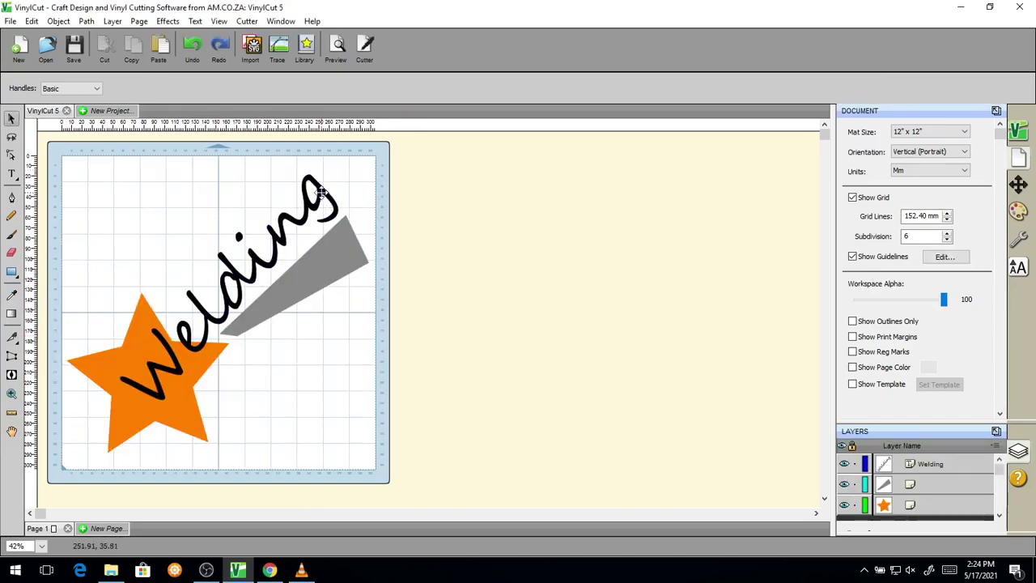
click(321, 189)
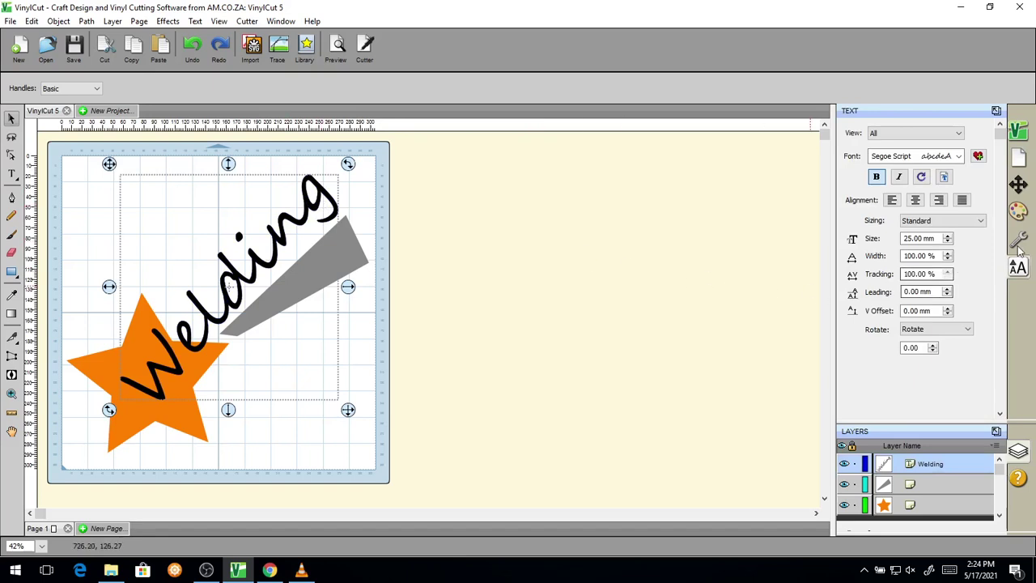
key(super+plus)
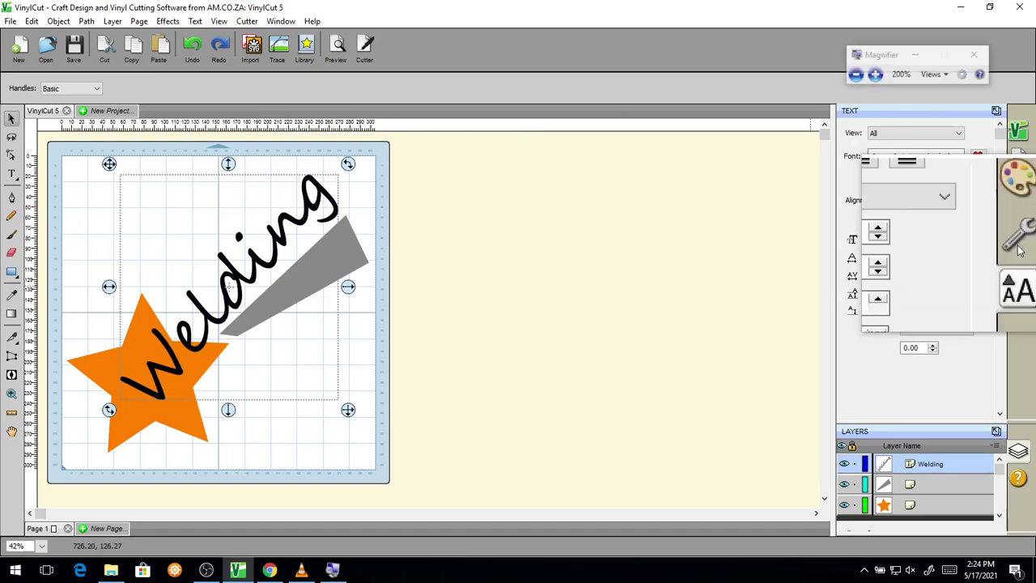
click(1018, 248)
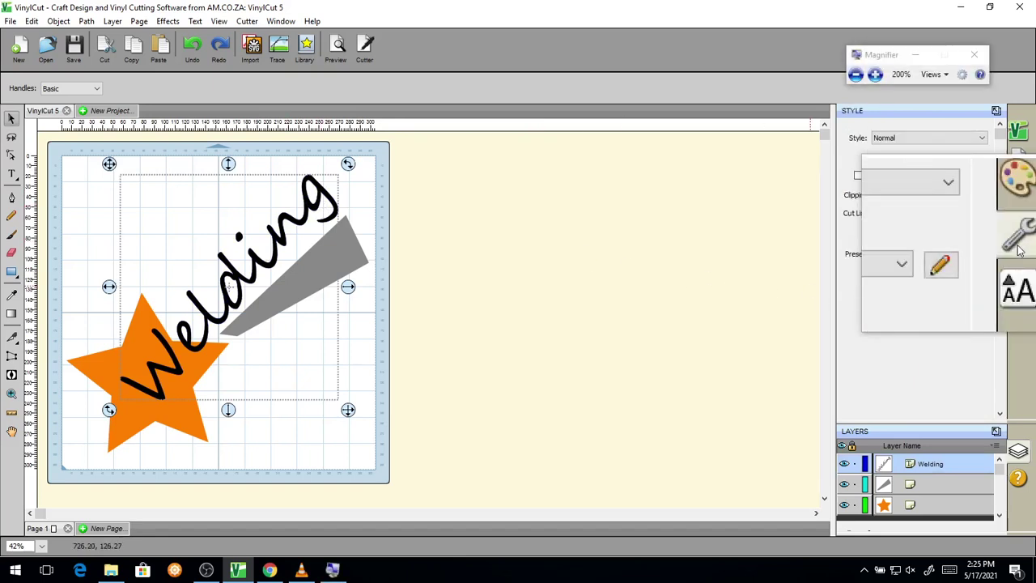
key(super+Escape)
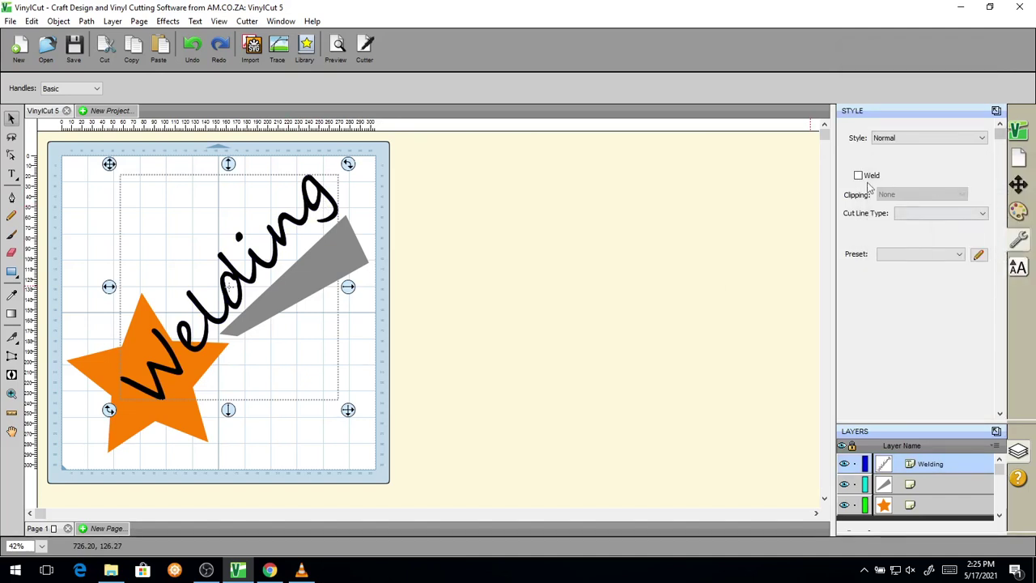
key(super+plus)
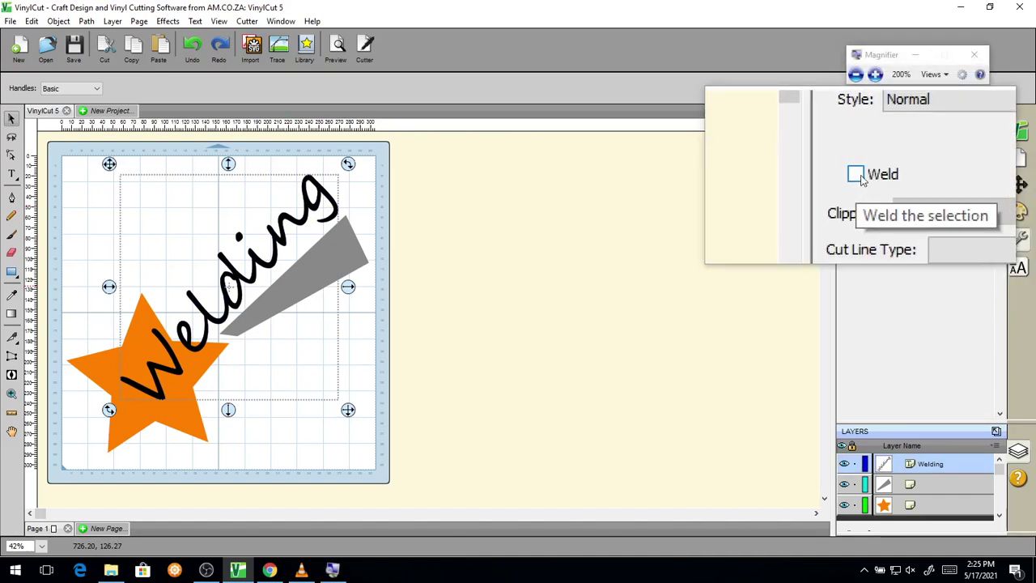
click(859, 179)
key(super+Escape)
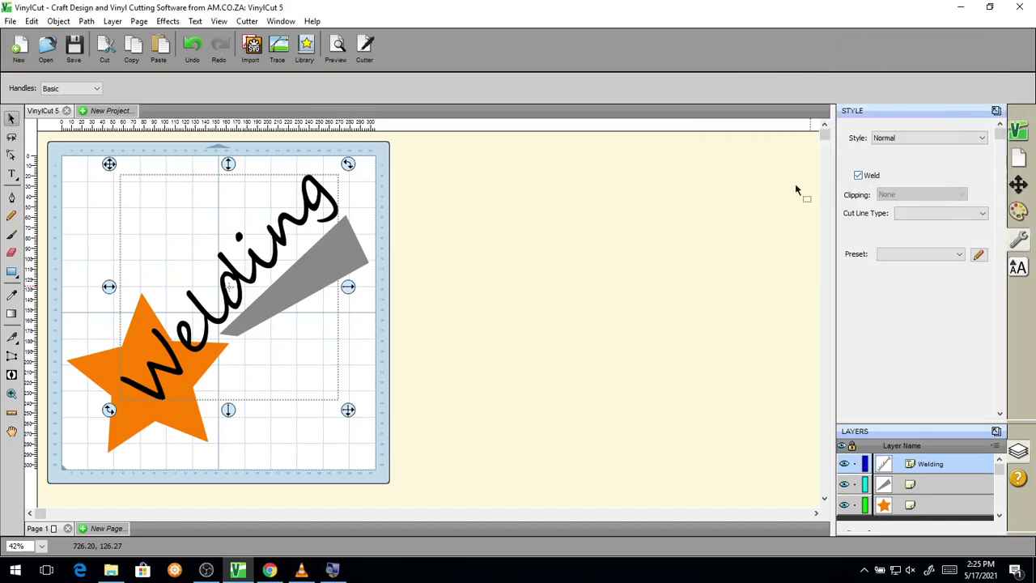
- Preview the welded cut lines under magnification, then close the preview with Done
click(336, 49)
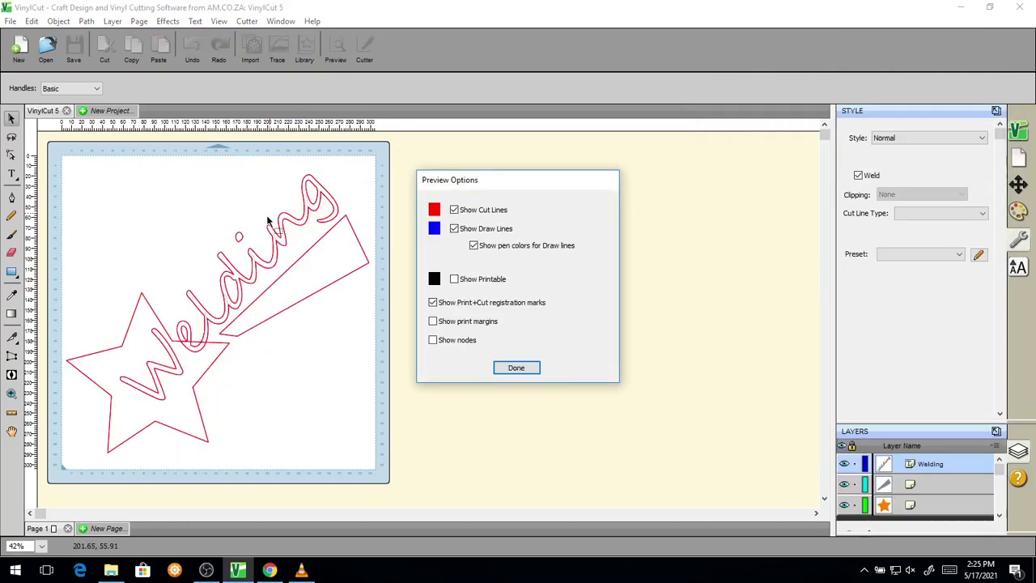
key(super+plus)
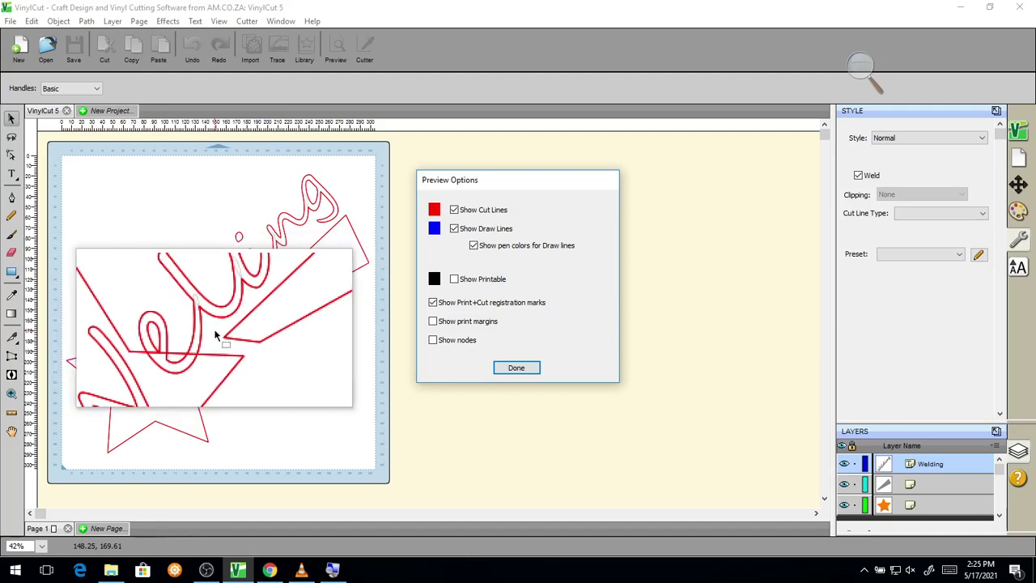
key(super+Escape)
click(516, 368)
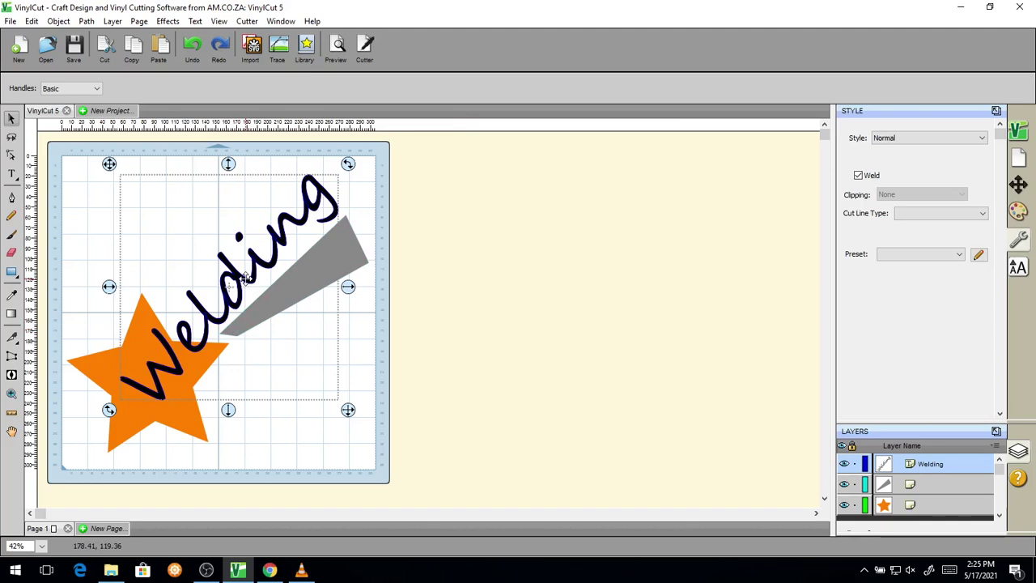
- Select the Welding text together with the orange star in the layers list
click(244, 277)
shift+click(96, 367)
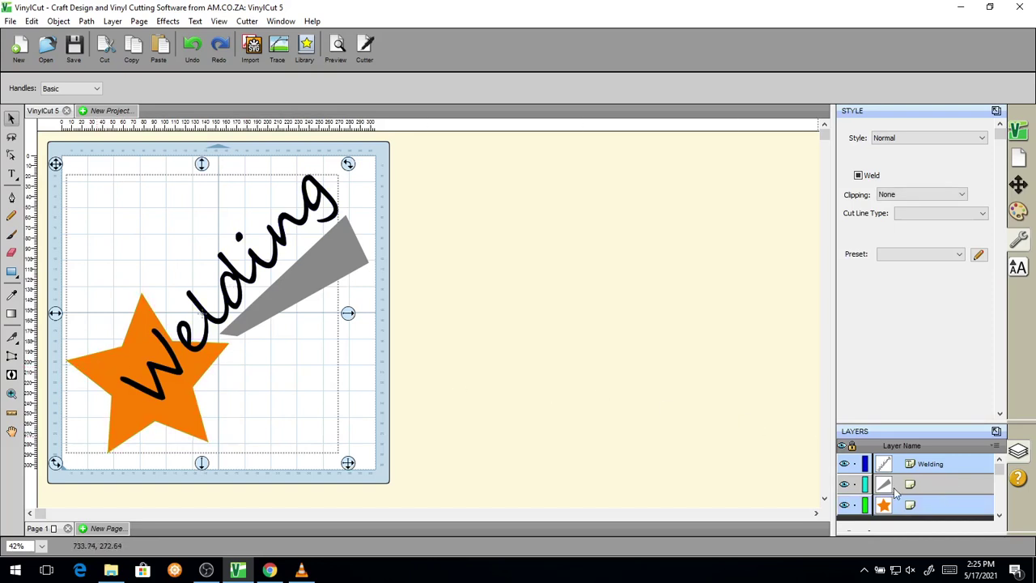
key(super+plus)
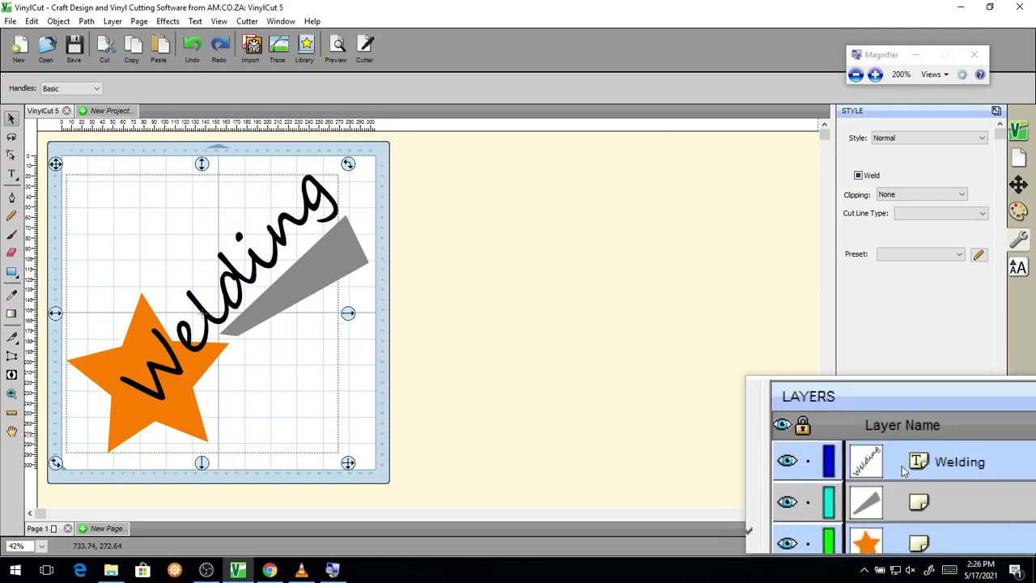
key(super+Escape)
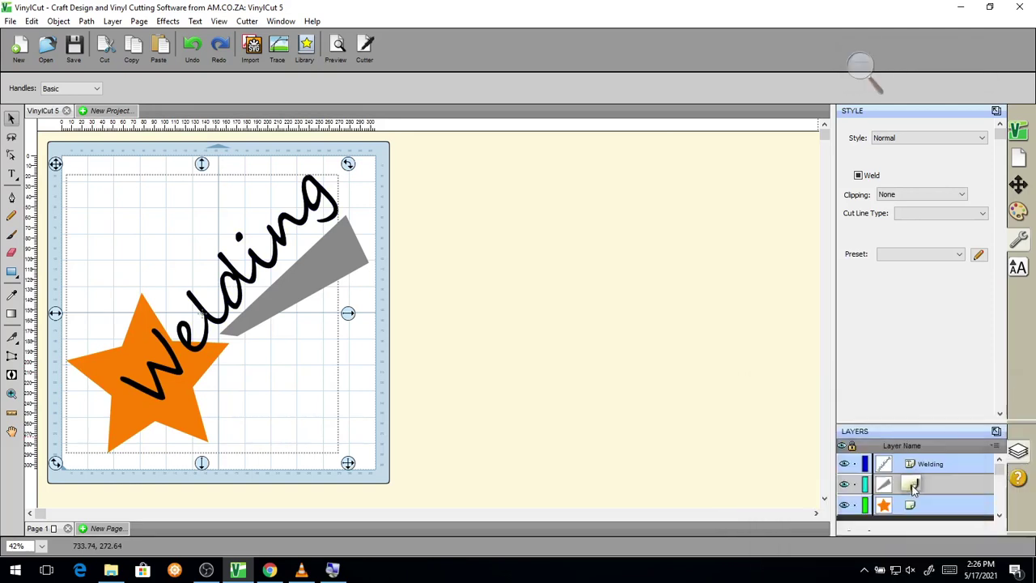
click(917, 463)
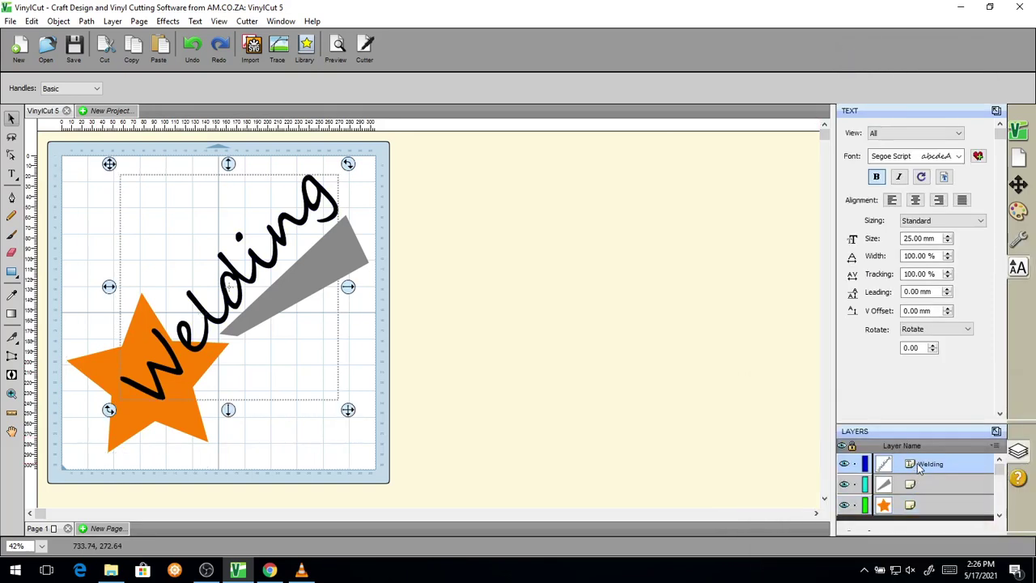
ctrl+click(922, 506)
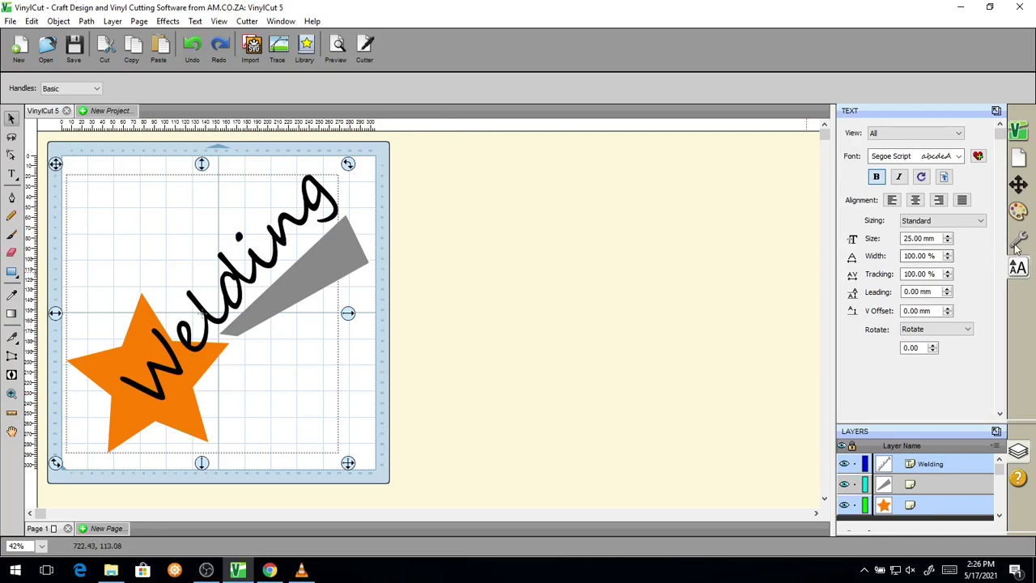
- Tick Weld in the Style settings for the selected objects
key(super+plus)
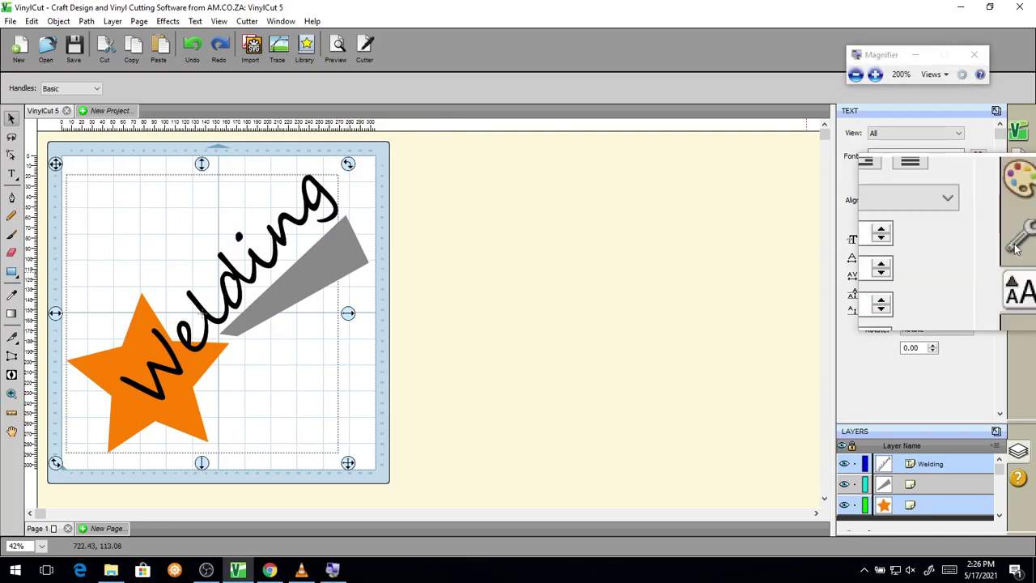
click(1017, 242)
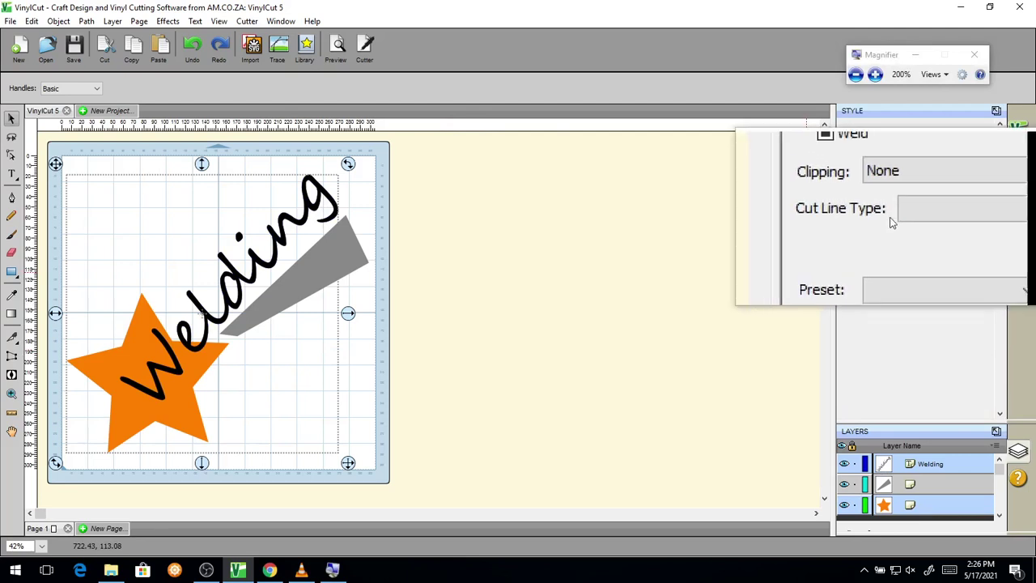
click(863, 178)
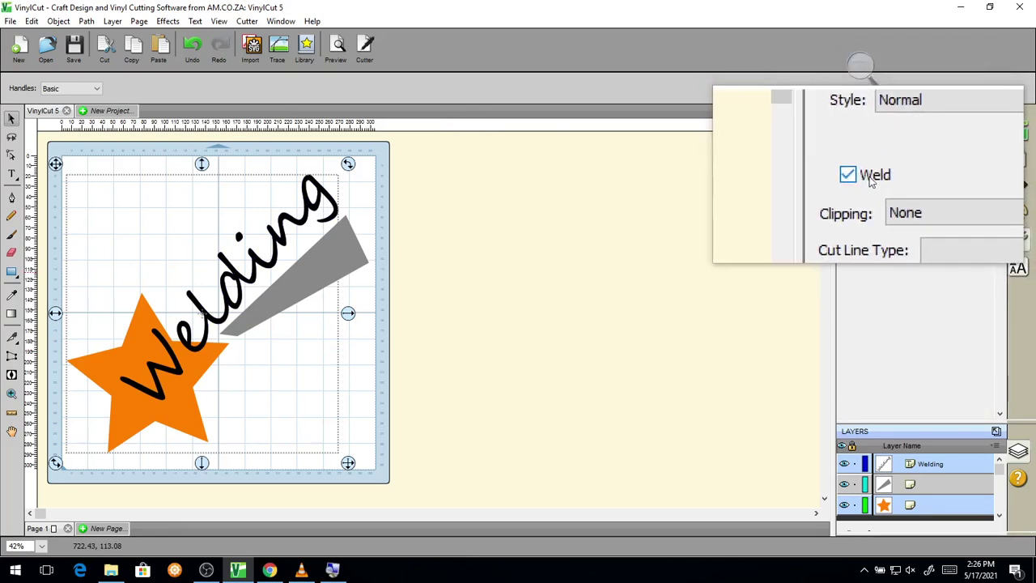
key(super+Escape)
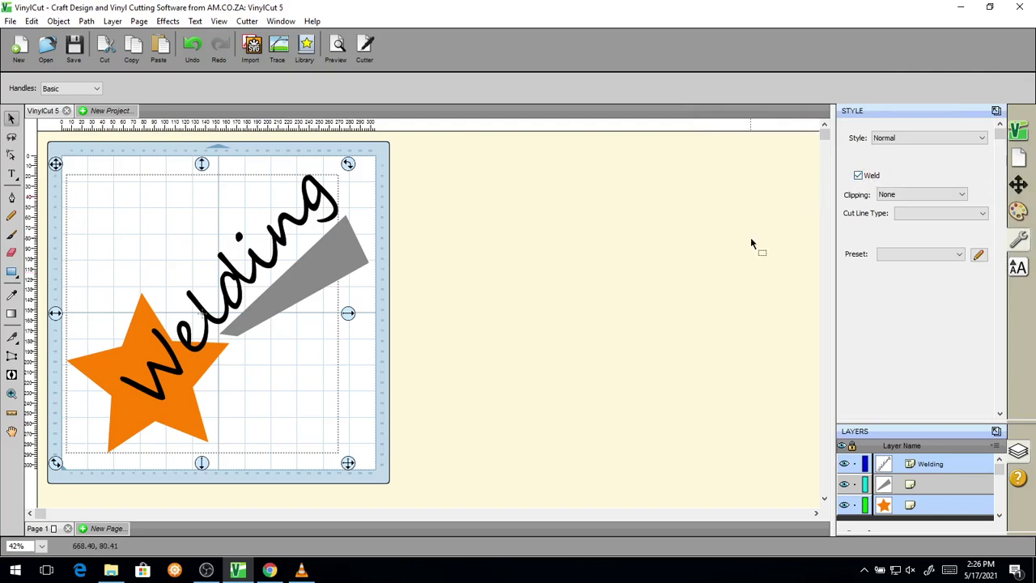
click(339, 50)
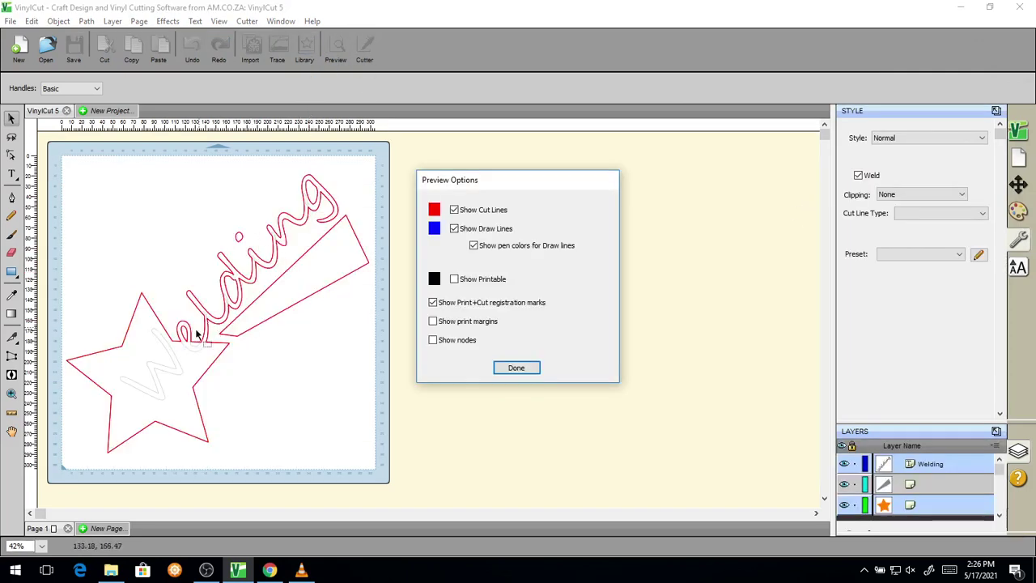
key(super+plus)
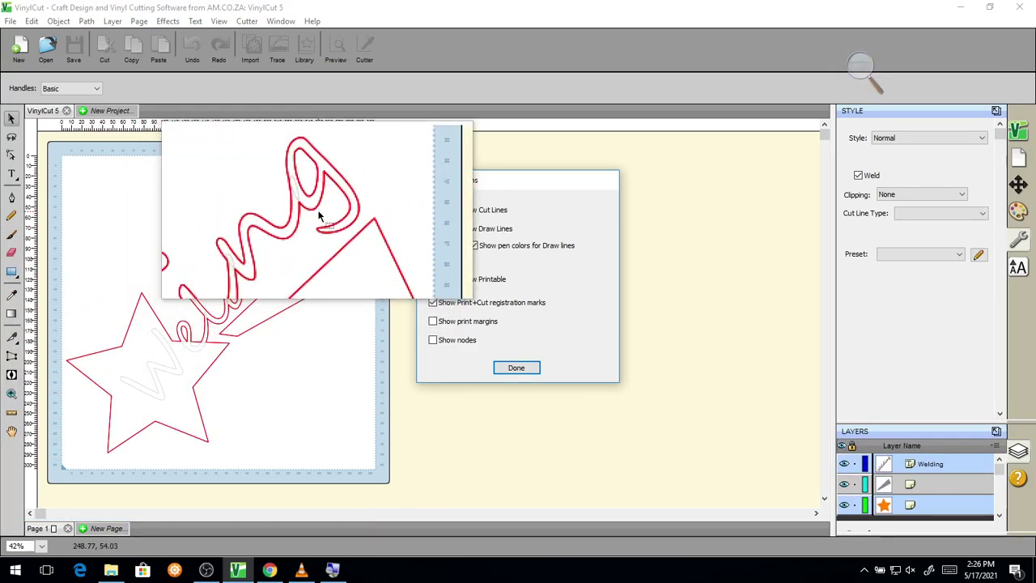
key(super+Escape)
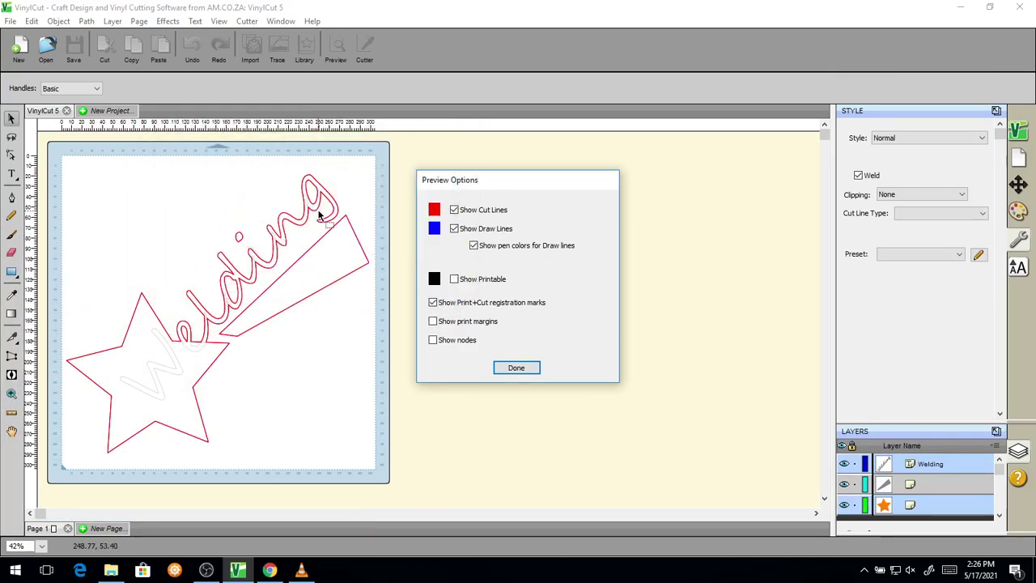
click(515, 369)
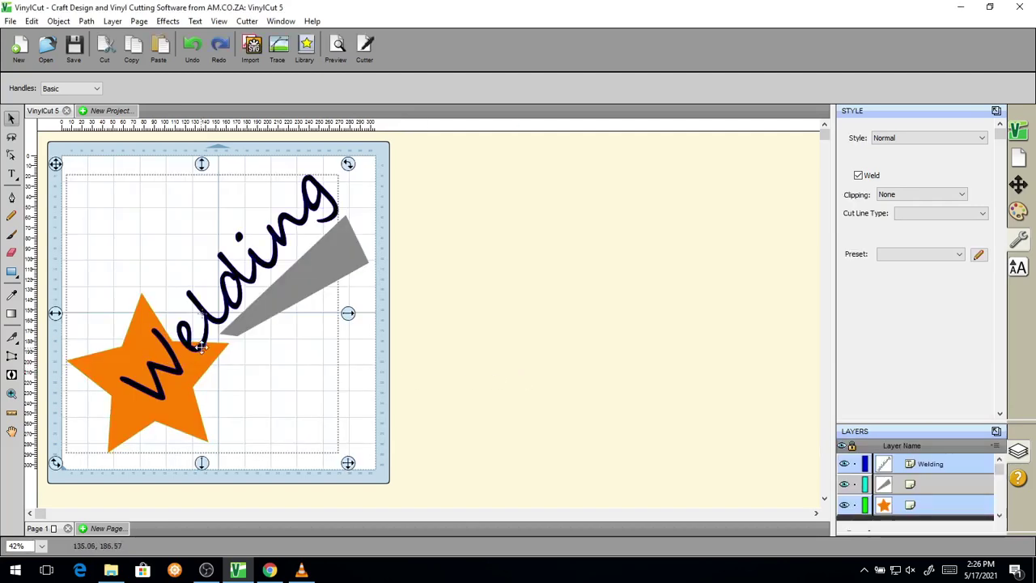
- Delete and retype the 'l' in the word Welding
click(11, 174)
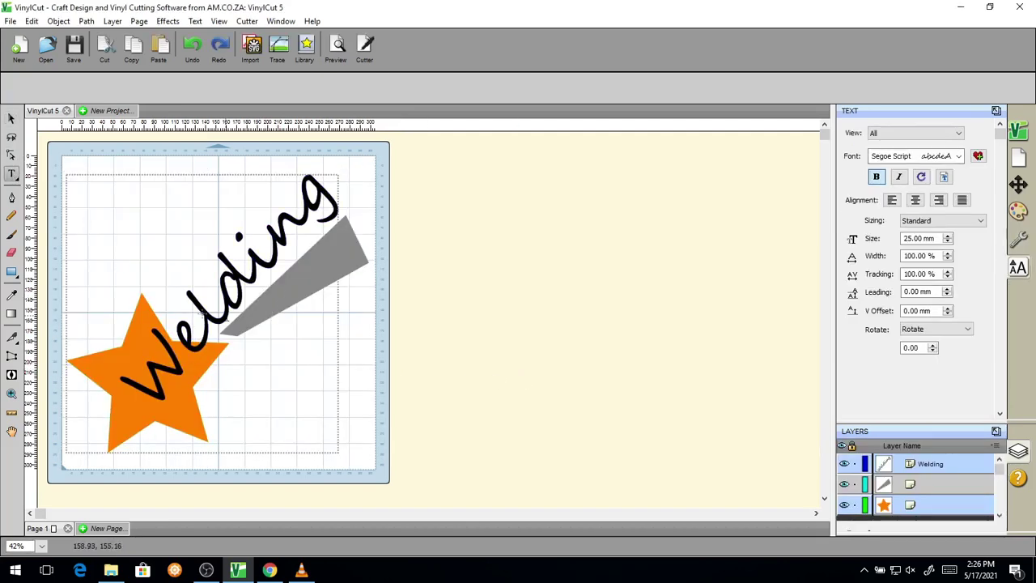
click(218, 311)
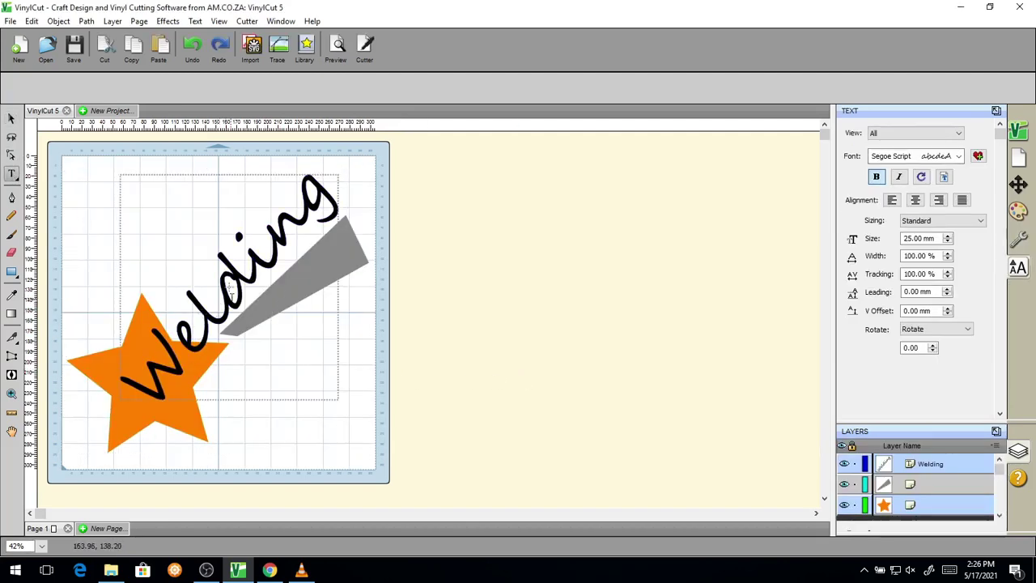
key(Delete)
text(l)
- Nudge the orange star slightly right and up, then preview the cut lines
click(12, 118)
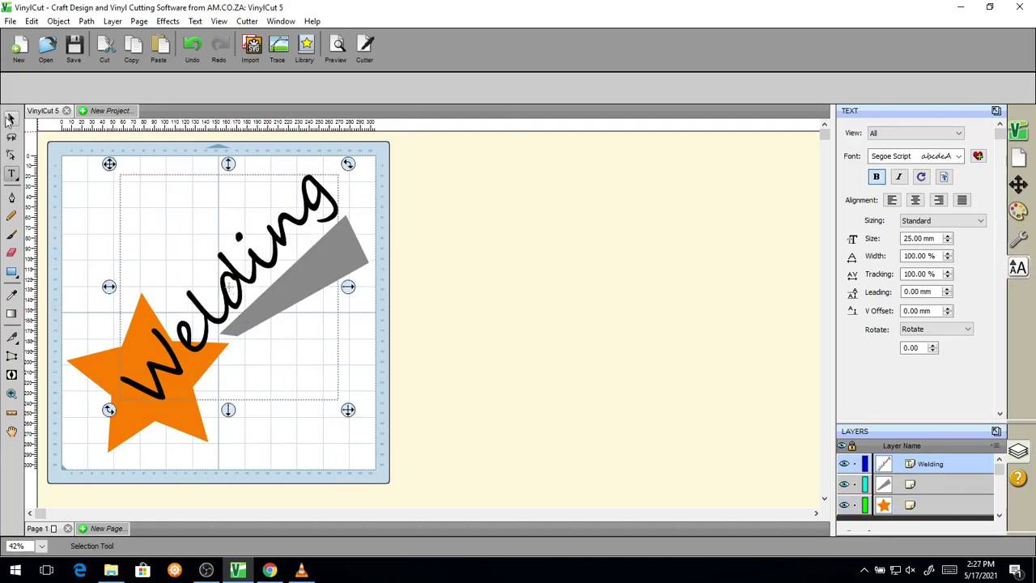
click(453, 276)
click(186, 402)
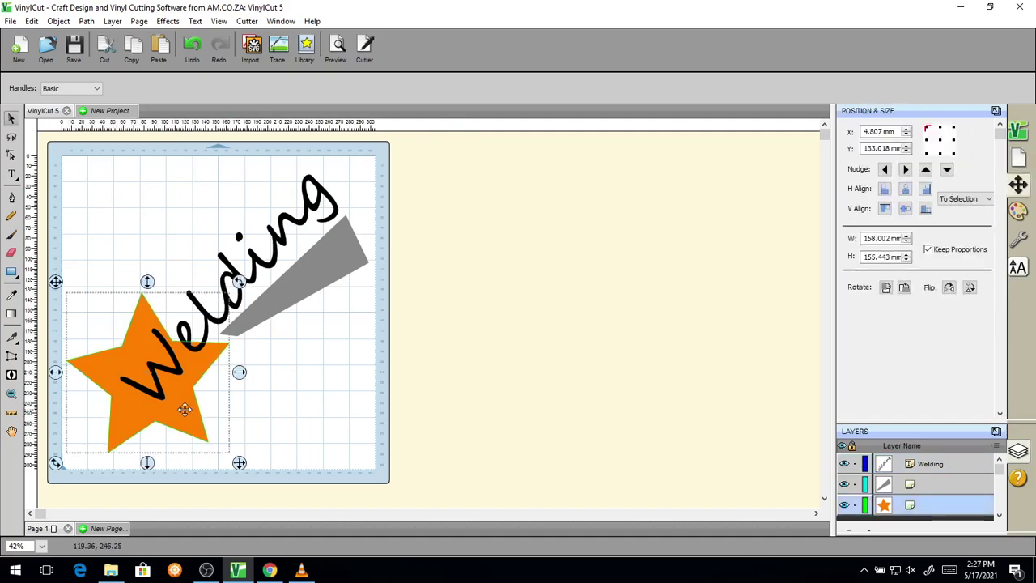
drag(186, 402, 194, 401)
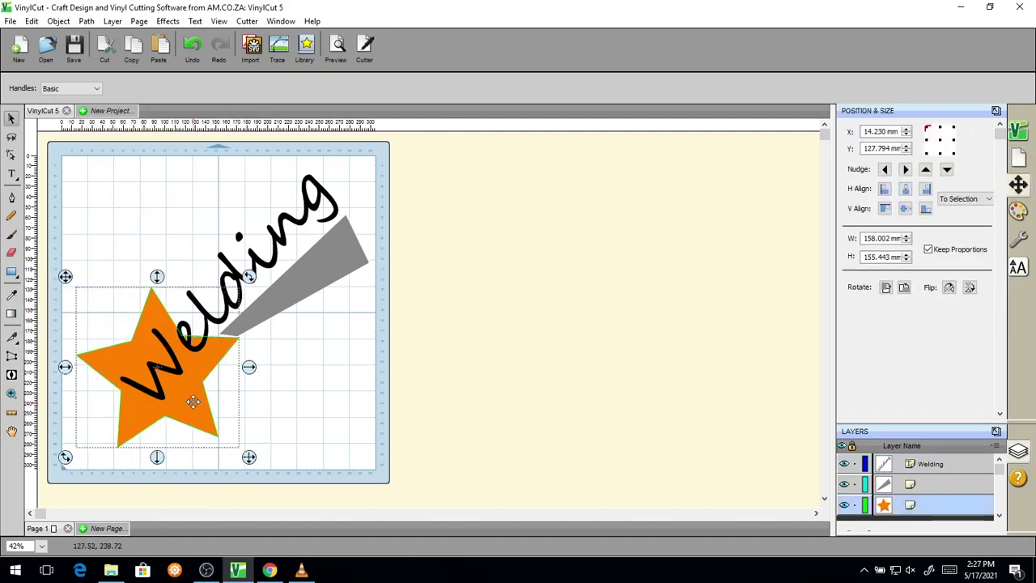
click(459, 274)
click(337, 48)
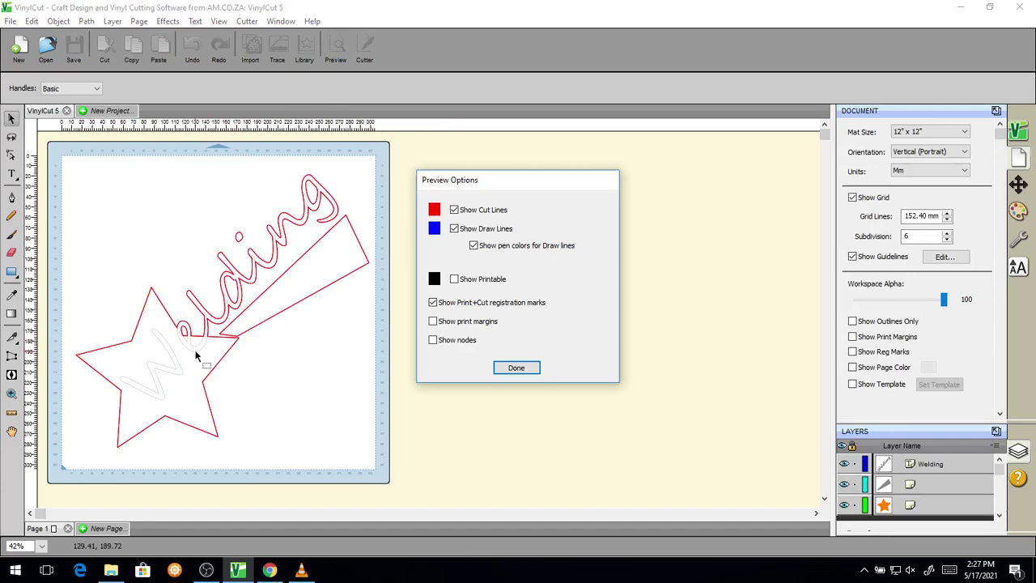
- Magnify to check the welded outline, then close the preview to return to the design
key(super+plus)
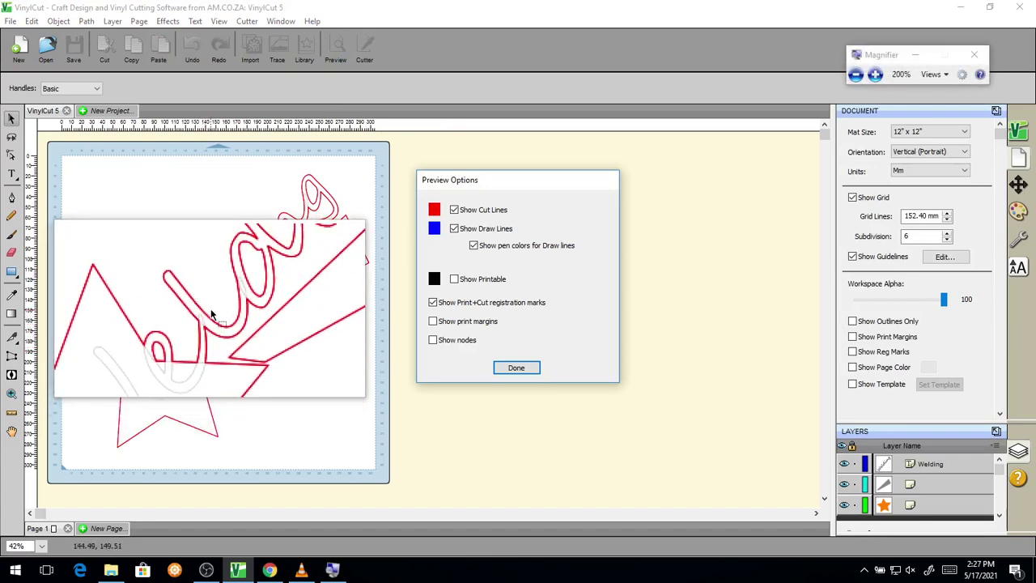
key(super+Escape)
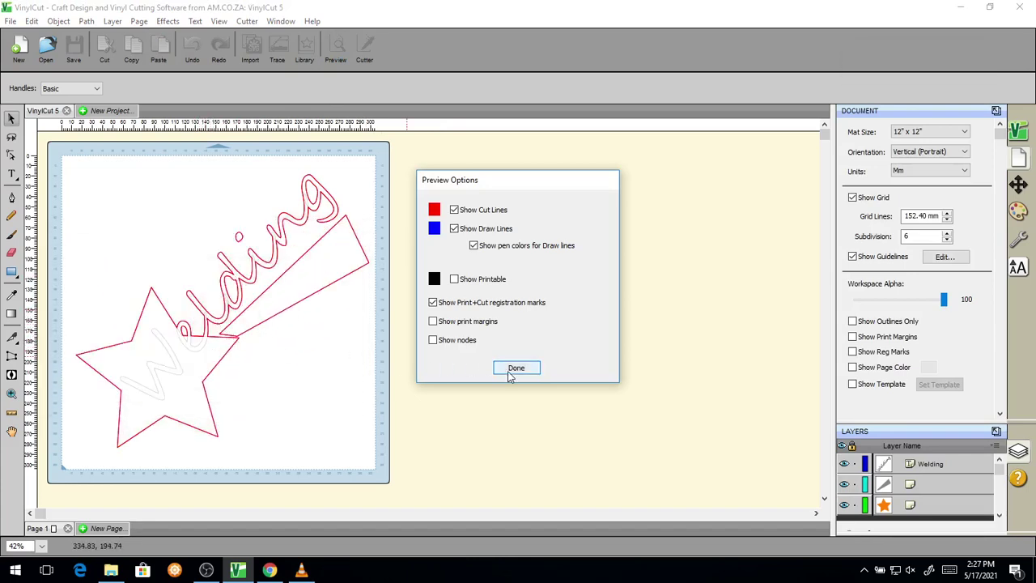
click(500, 367)
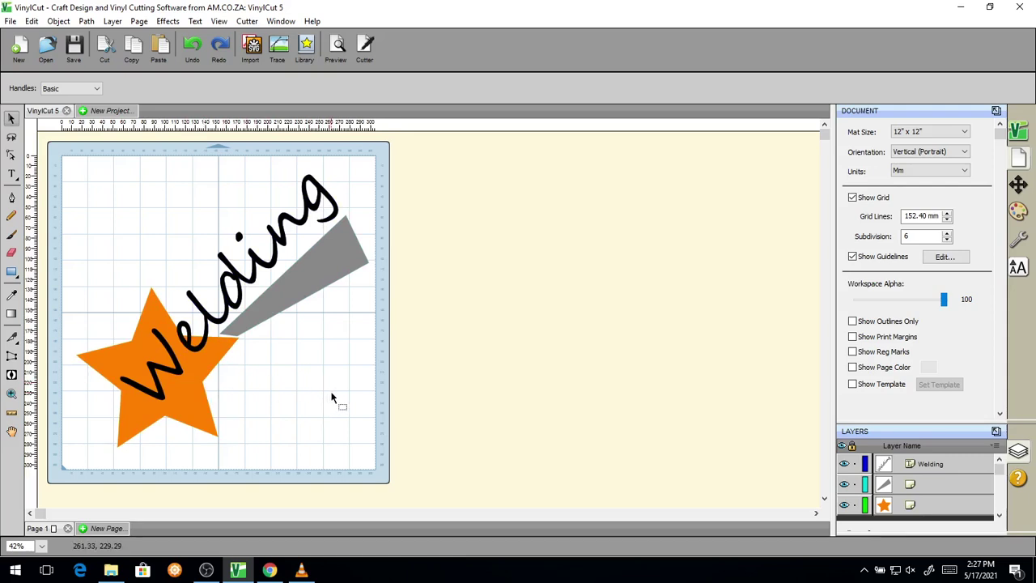
- Bring up Chrome on softwaretraining.co.za and magnify the top of the page
click(269, 570)
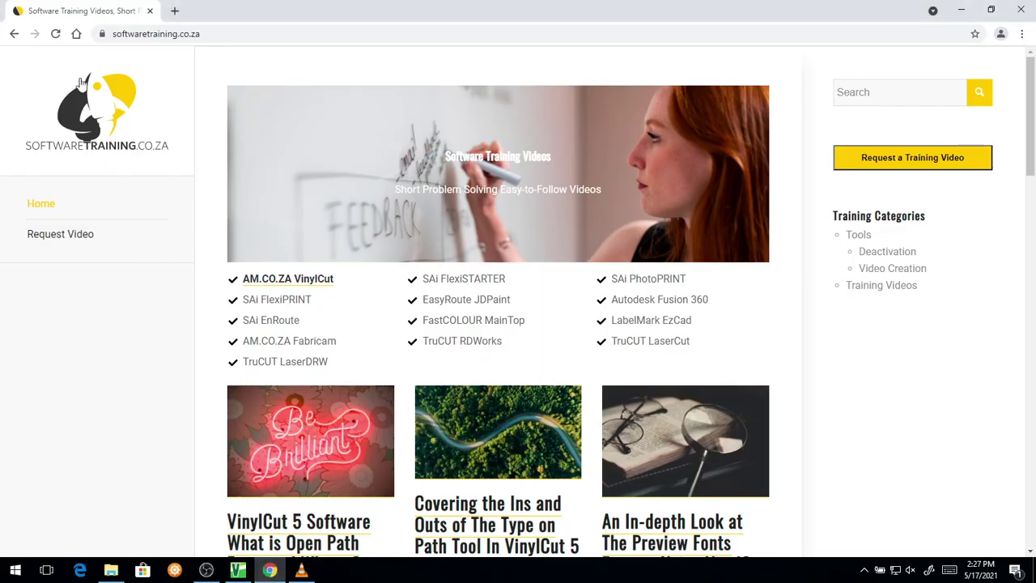
key(super+plus)
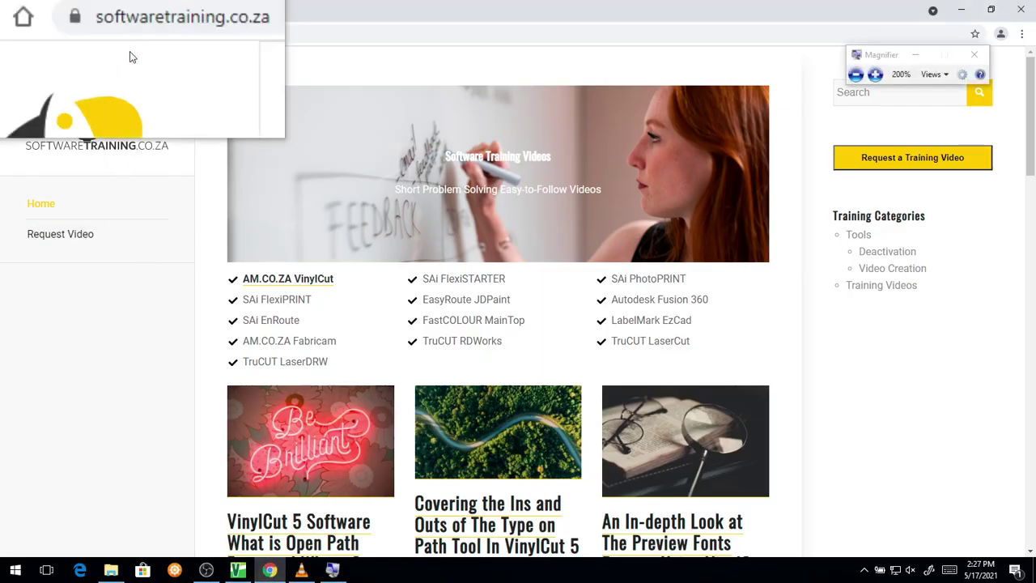
key(super+Escape)
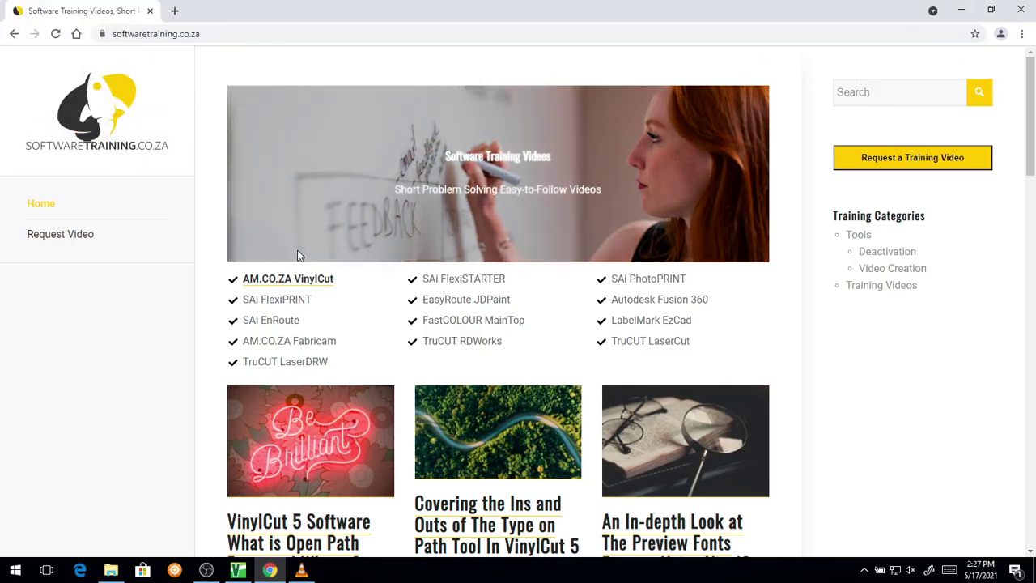